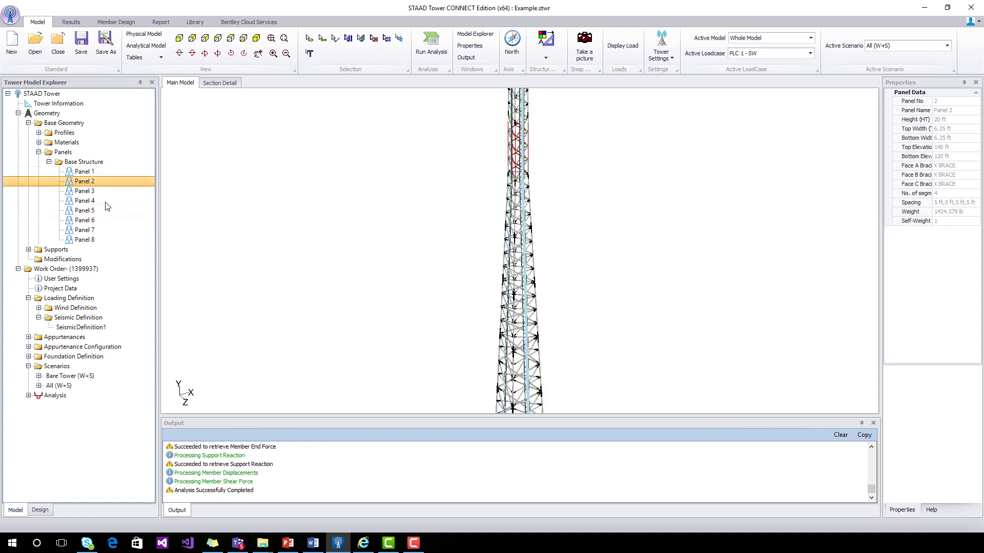
Inspect base structure Panels 3, 4 and 8 and show the all-sections table
left_click(83, 192)
left_click(86, 201)
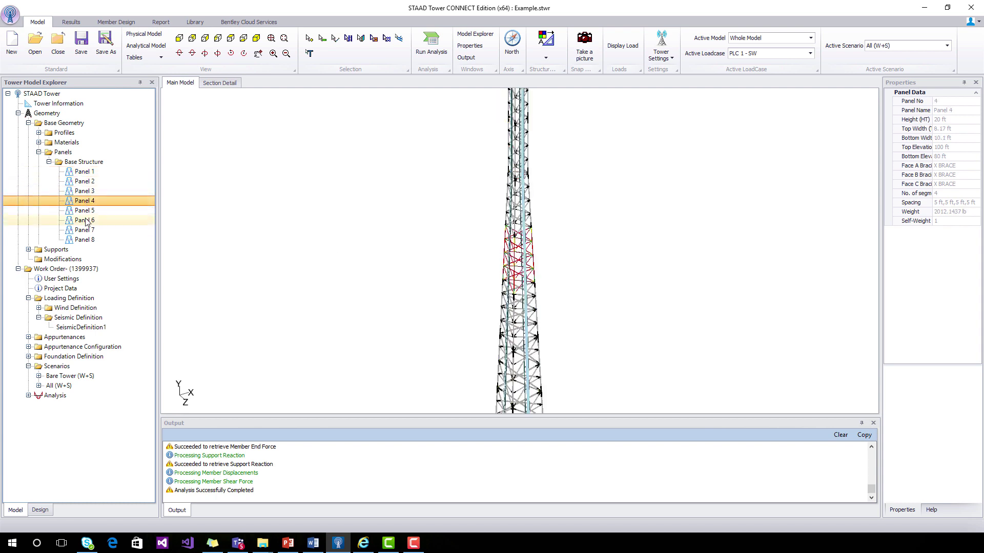
left_click(85, 240)
left_click(229, 83)
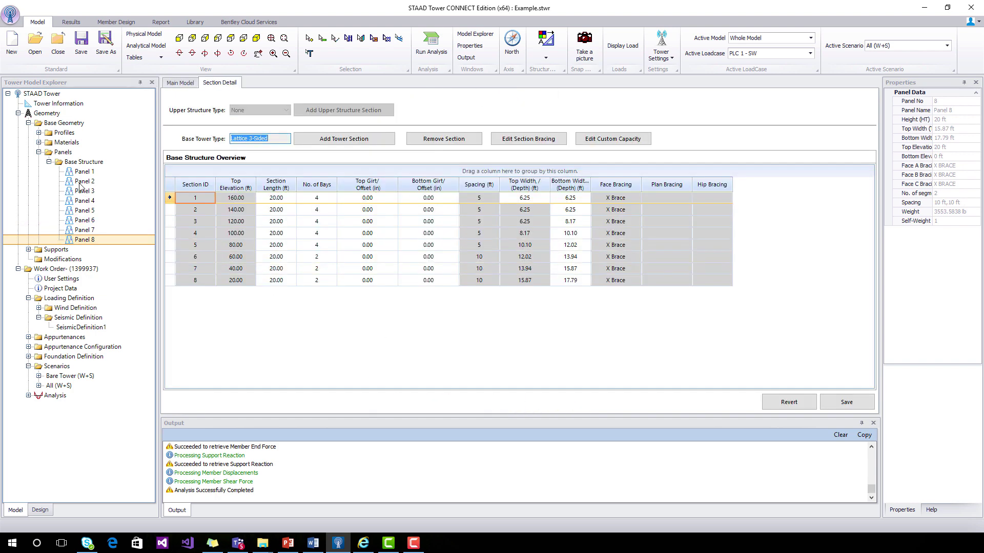
Collapse and re-expand the Geometry and Work Order groups, then open the All (W+S) scenario settings
left_click(18, 113)
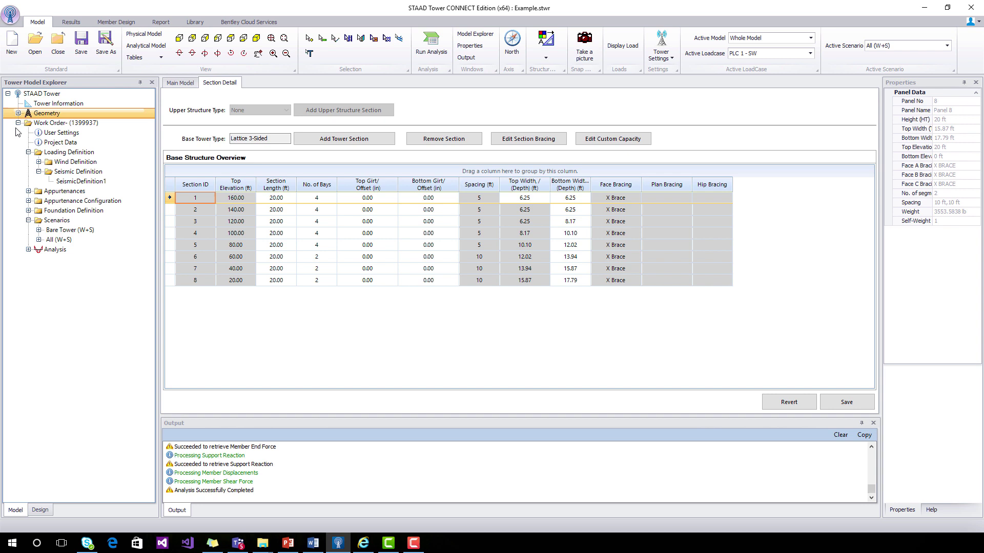
left_click(18, 123)
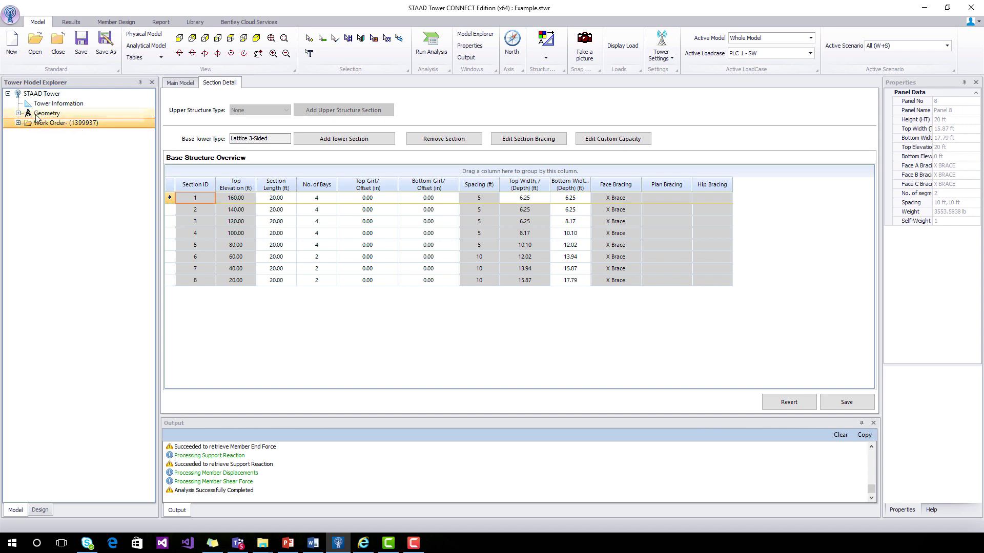
left_click(18, 123)
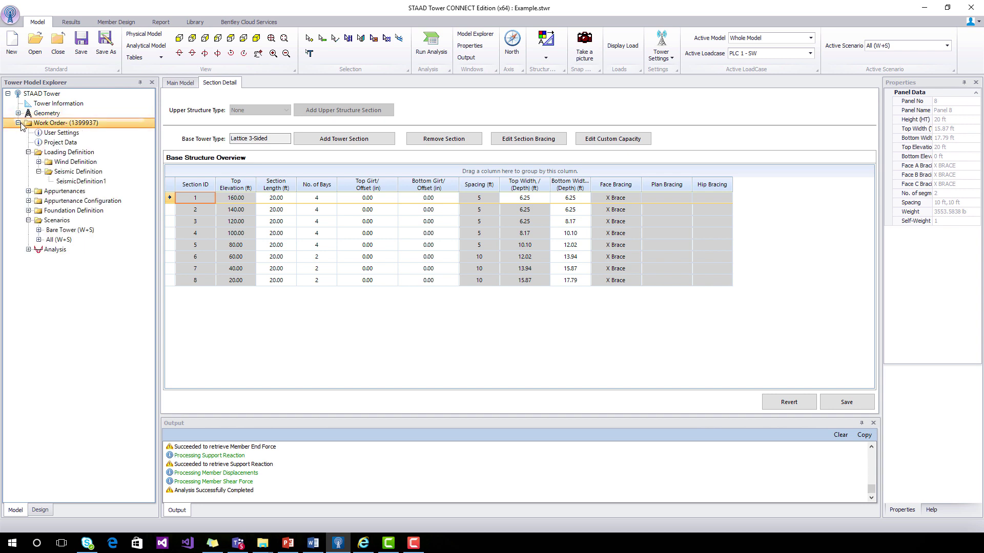
left_click(18, 114)
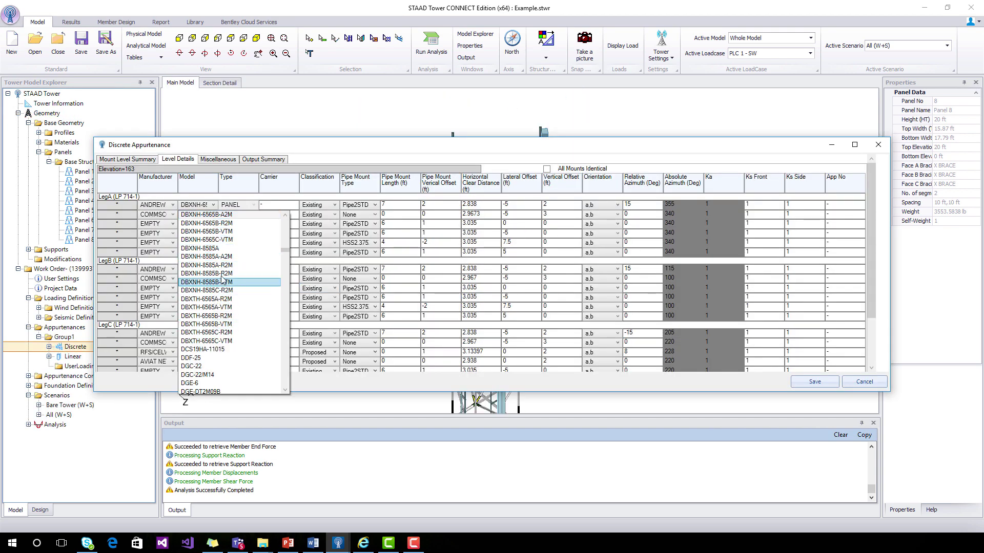
double_click(59, 415)
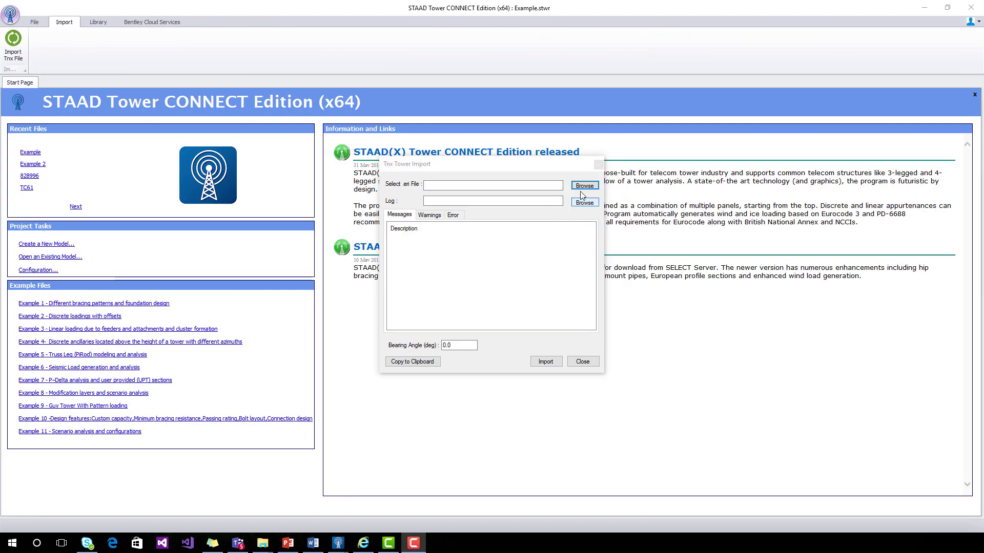
Import the tower from Example.eri using the TNX Tower Import
left_click(584, 187)
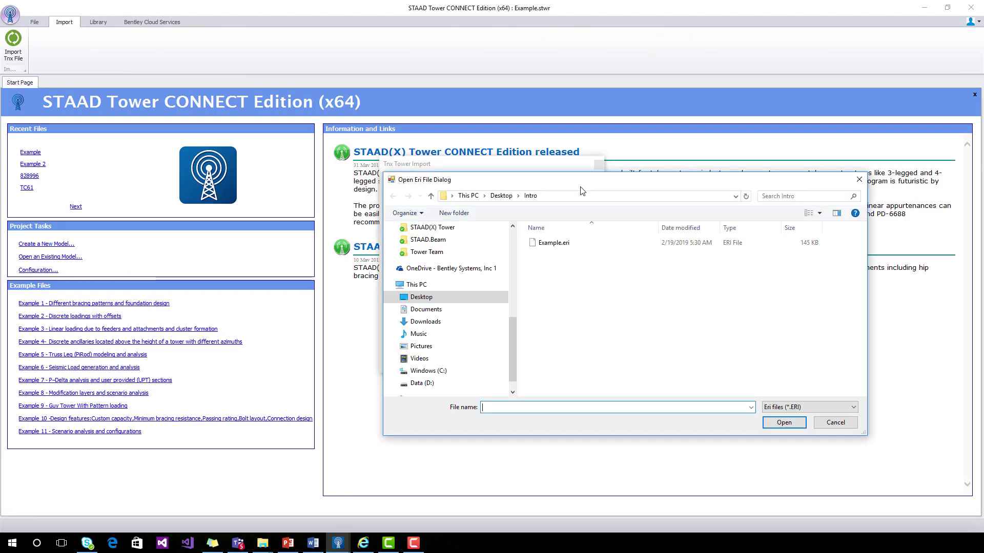
left_click(556, 246)
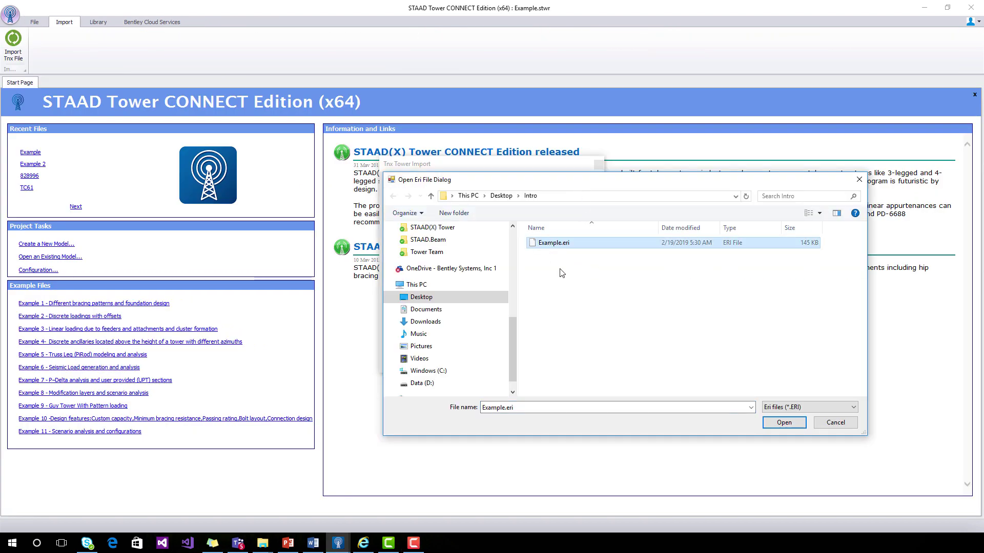
left_click(783, 422)
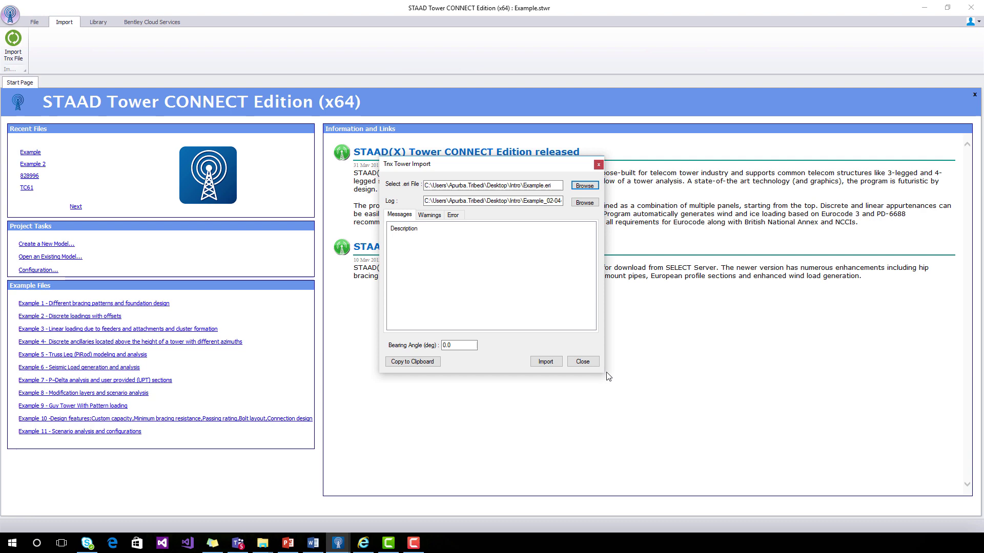
left_click(546, 365)
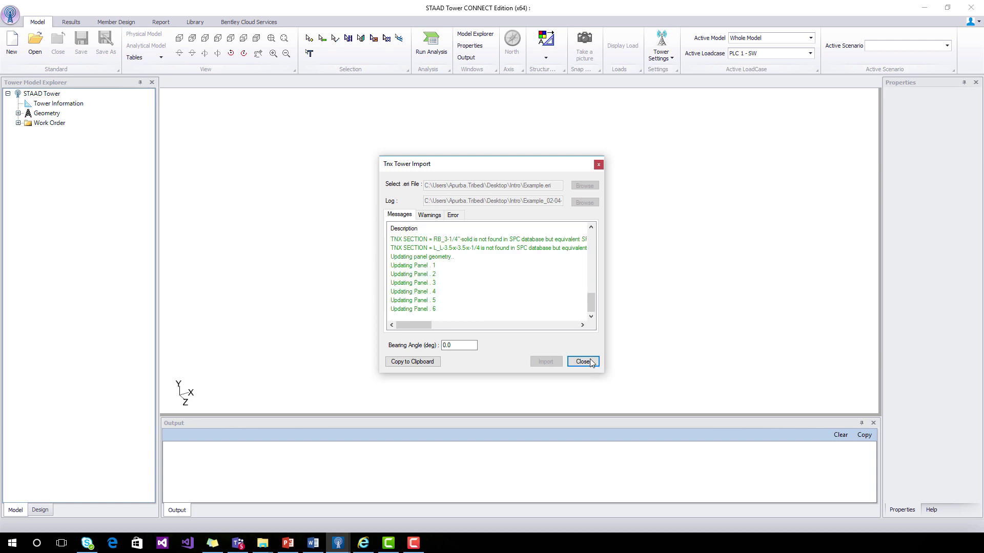
Close the import report and view a tower section's bracing connections in the Section Editor
left_click(591, 364)
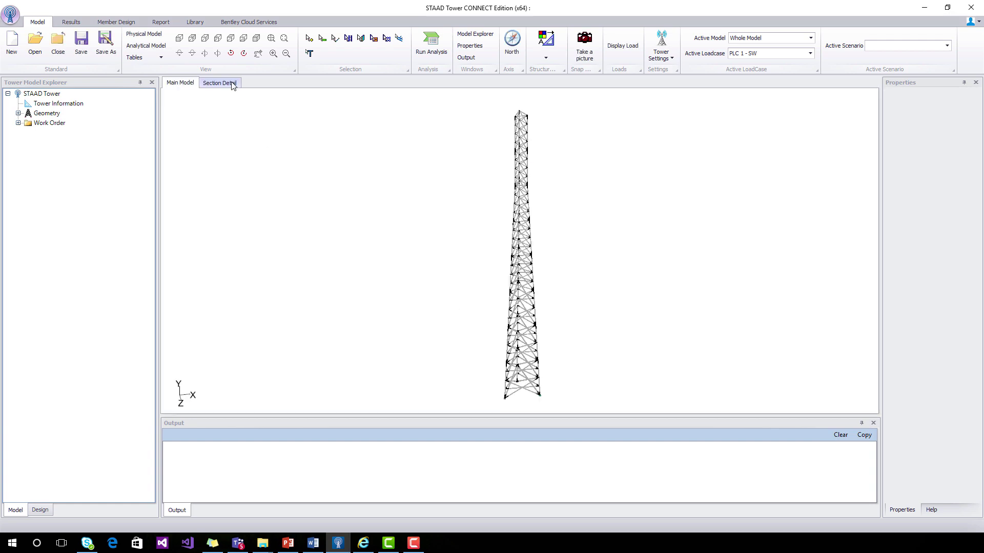
left_click(232, 85)
left_click(221, 128)
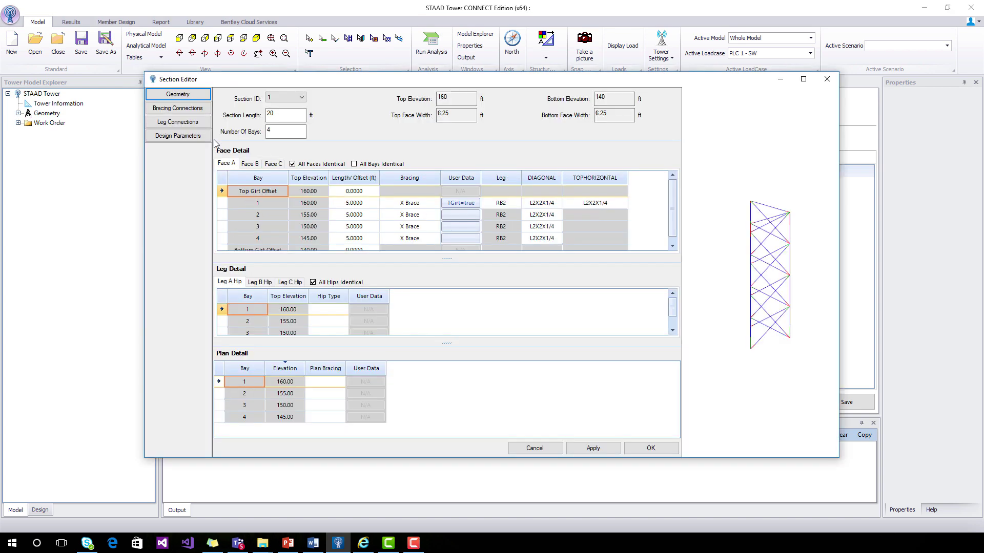
left_click(178, 108)
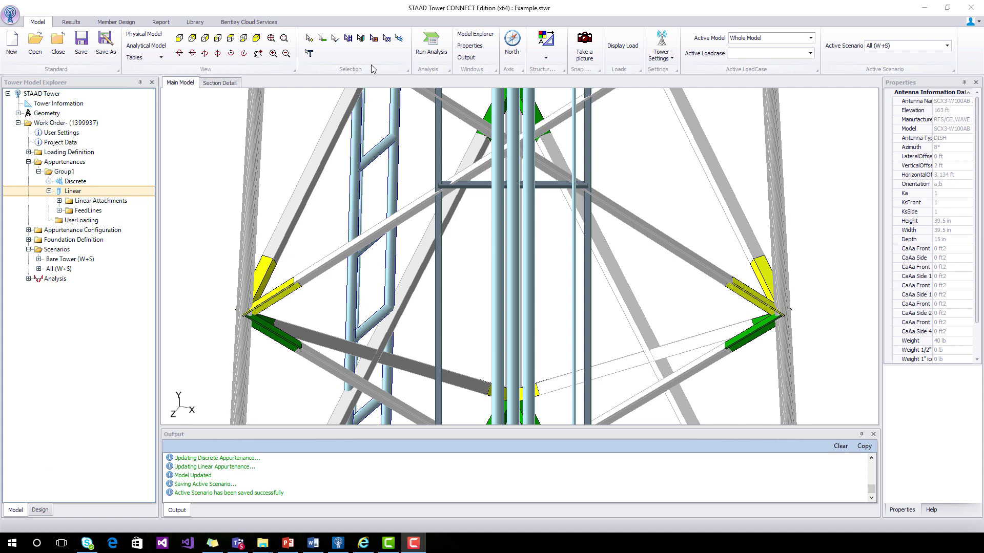
Select diagonal Members 95 and 96, leg Member 9, and the antennas at the tower top
left_click(322, 37)
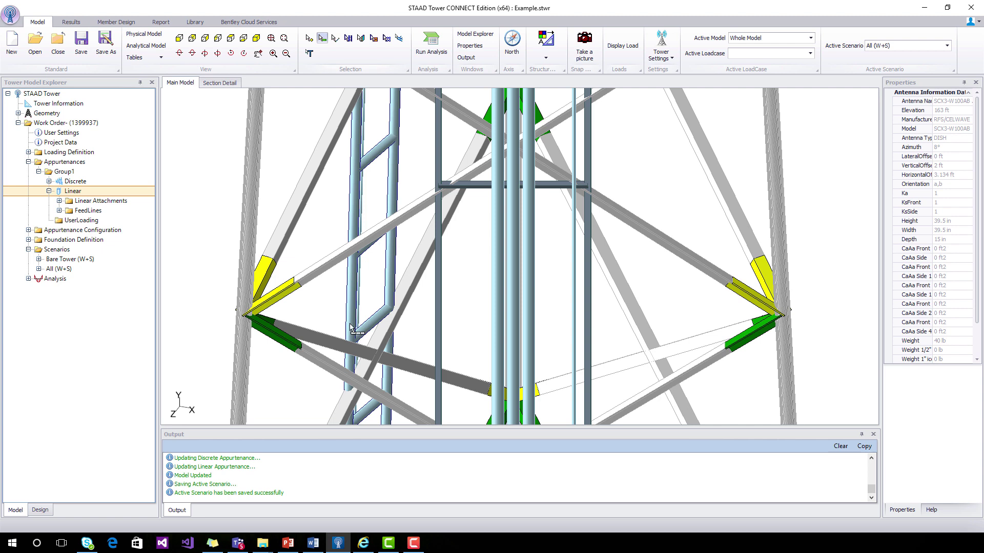
left_click(316, 267)
left_click(288, 225)
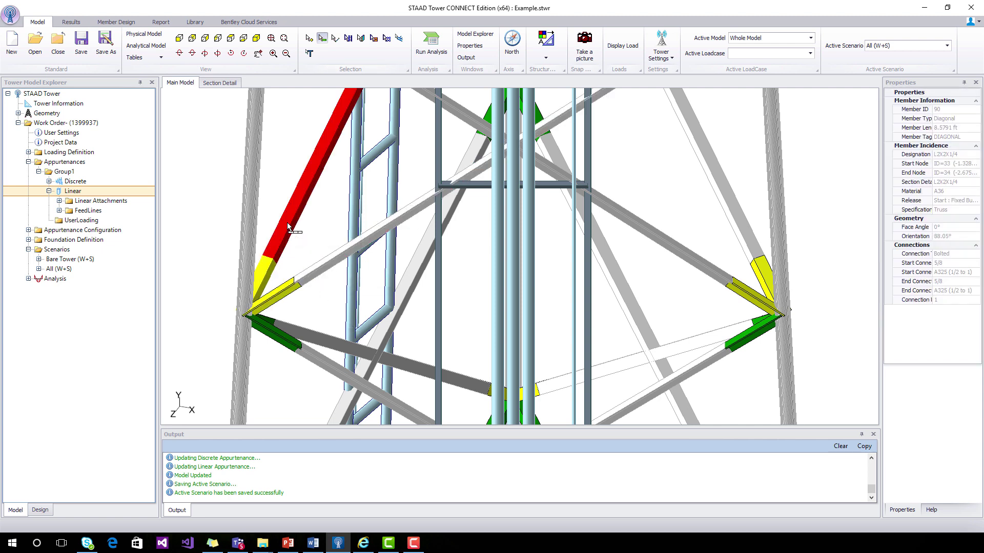
left_click(358, 342)
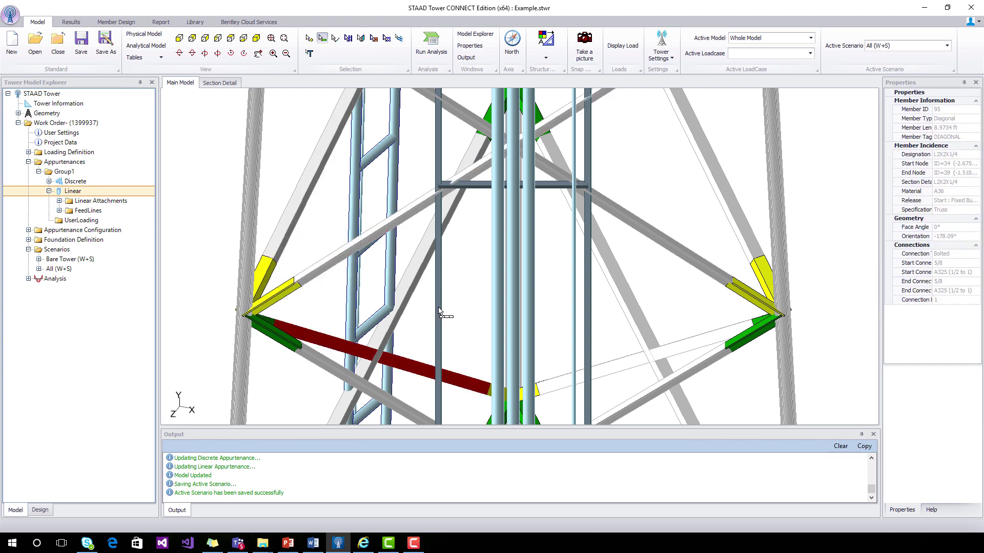
left_click(417, 282)
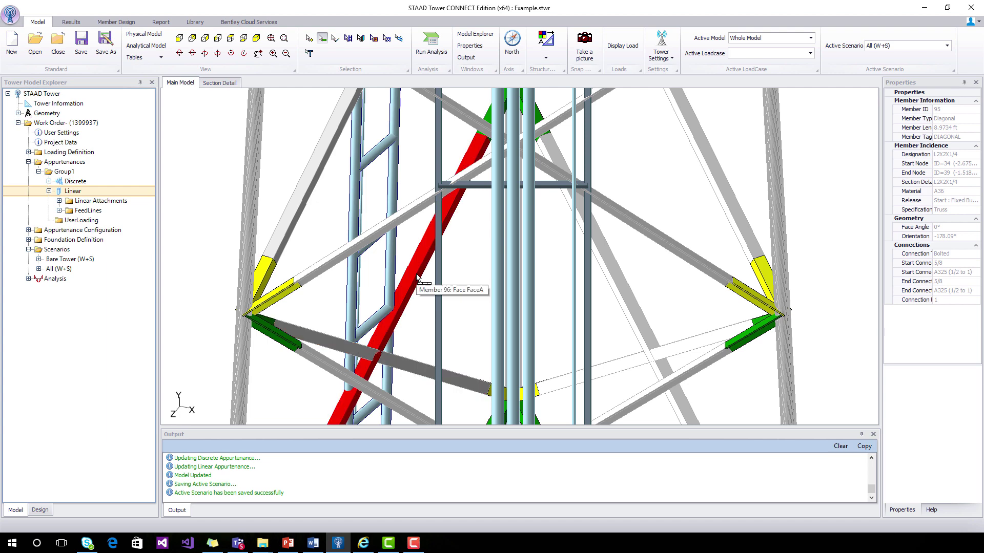
left_click(244, 371)
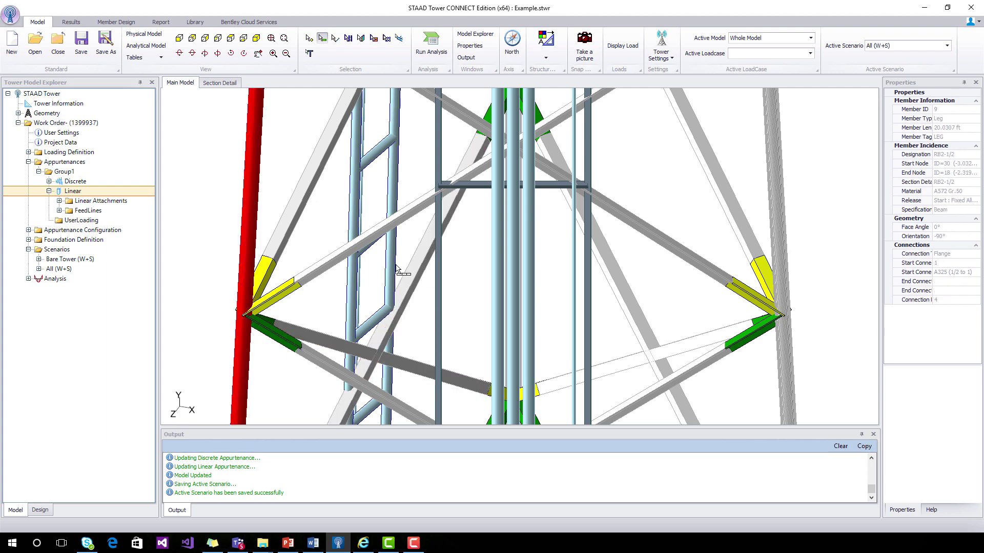
scroll(398, 268, "down", 2)
scroll(397, 269, "down", 2)
scroll(397, 267, "down", 2)
scroll(398, 268, "down", 2)
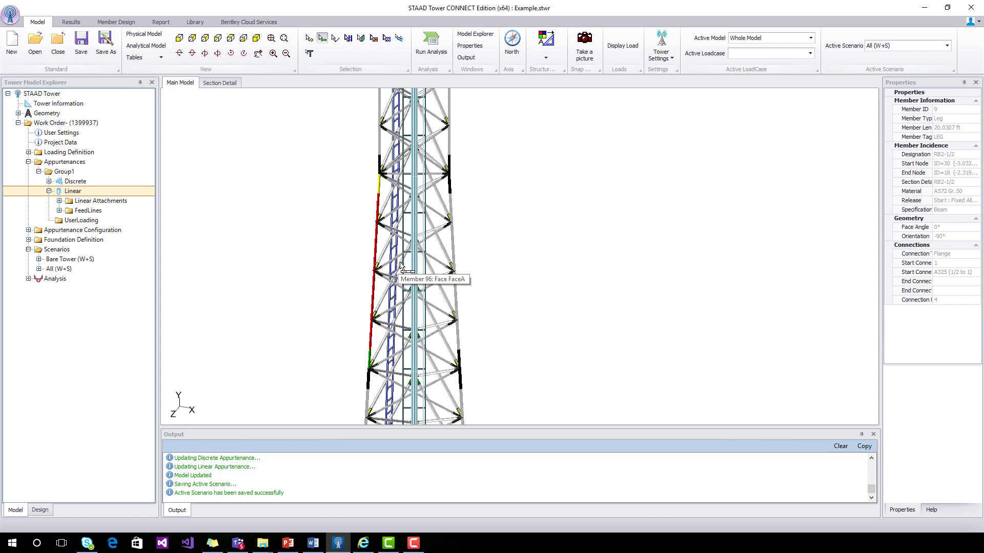
middle_click_drag(450, 162, 398, 415)
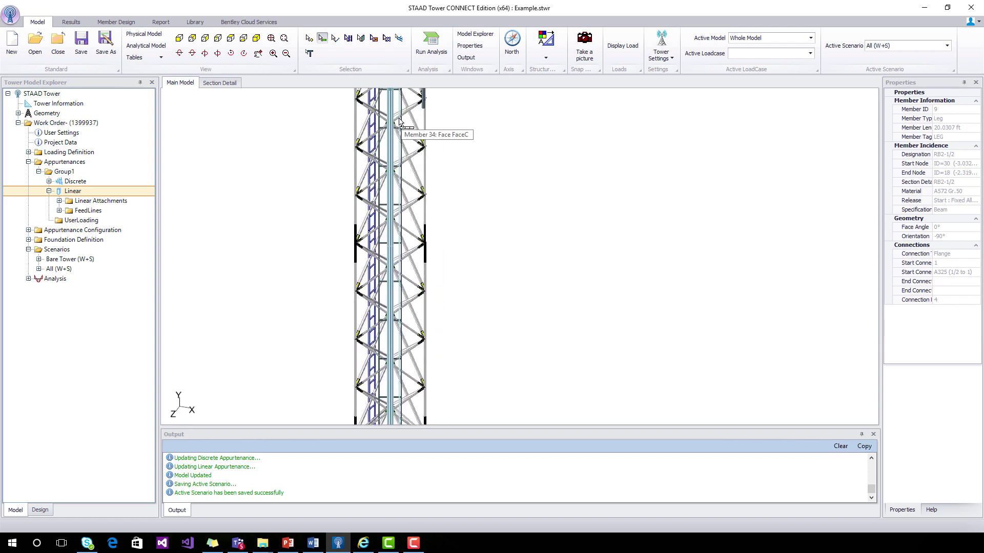
left_click(352, 214)
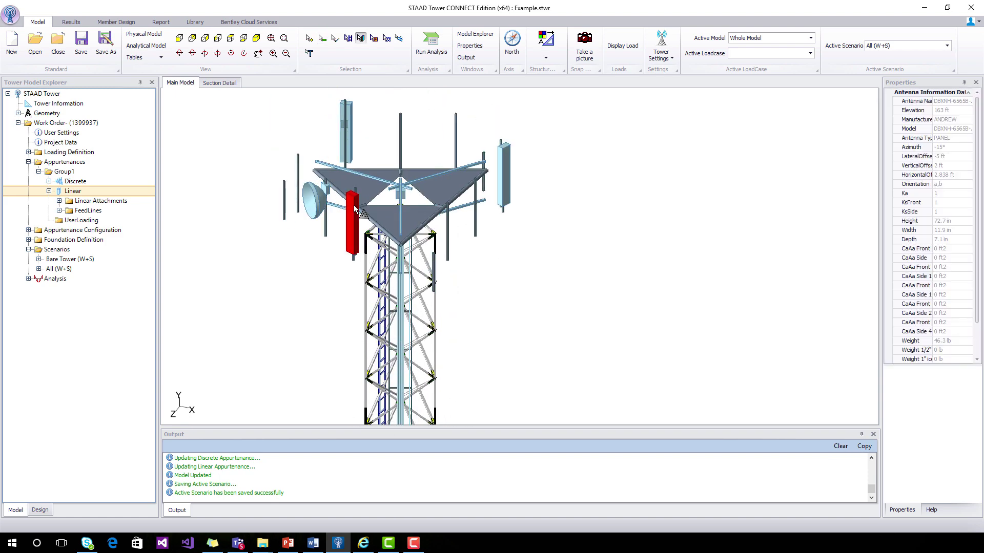
left_click(323, 205)
Apply the stacked feedlines of the linear appurtenance to the attachment configuration, confirming the rearrangement
left_click(353, 143)
double_click(73, 191)
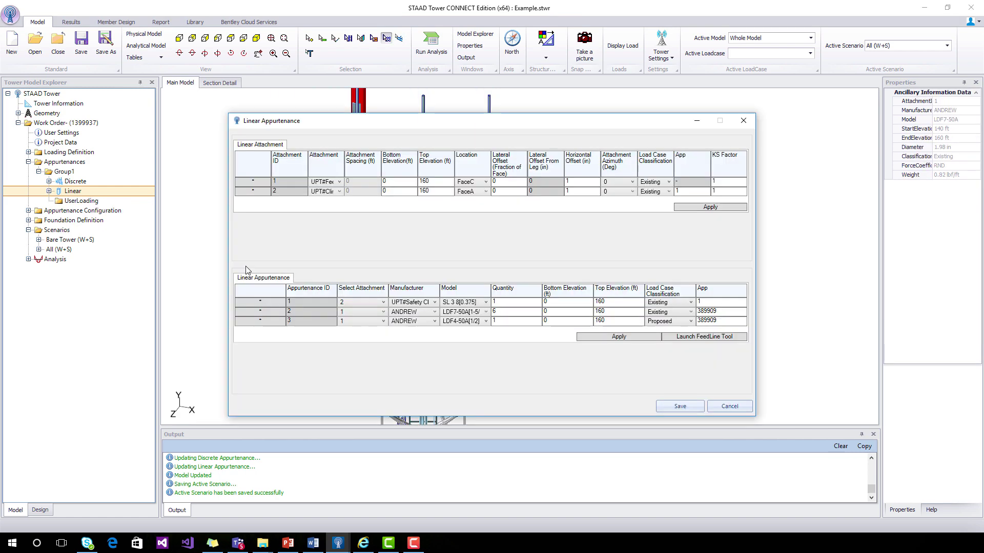
left_click(670, 342)
right_click(644, 279)
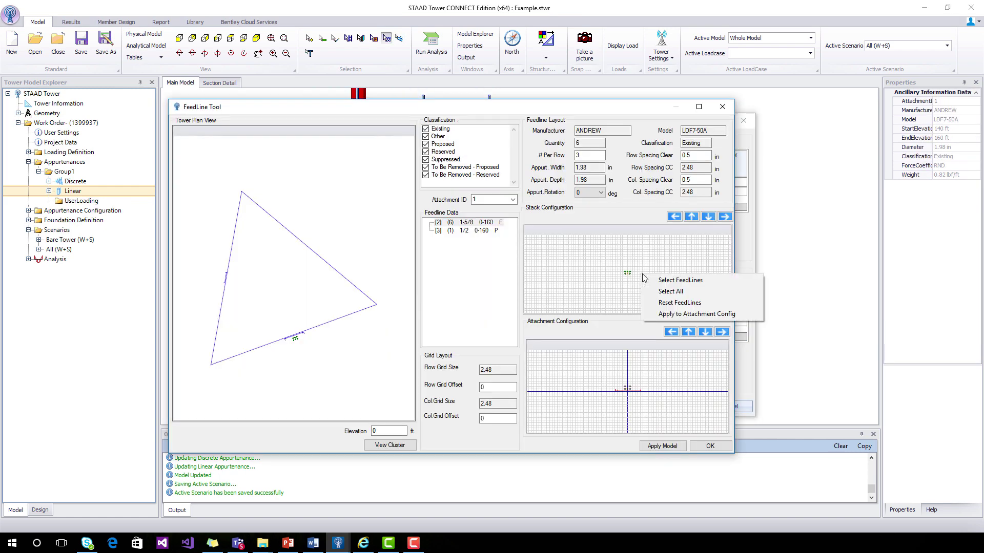
left_click(663, 314)
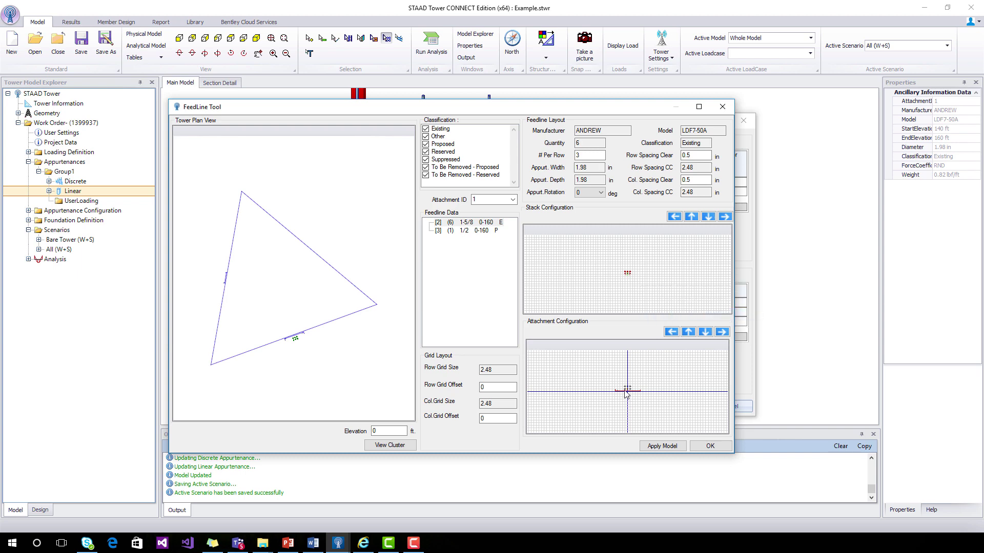
left_click(623, 390)
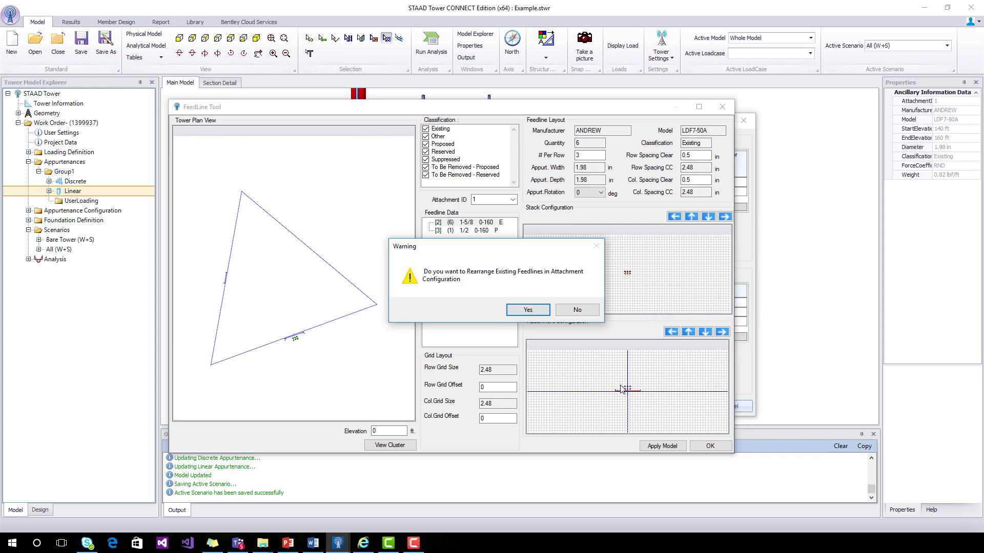
left_click(539, 315)
scroll(623, 394, "up", 1)
scroll(624, 392, "up", 1)
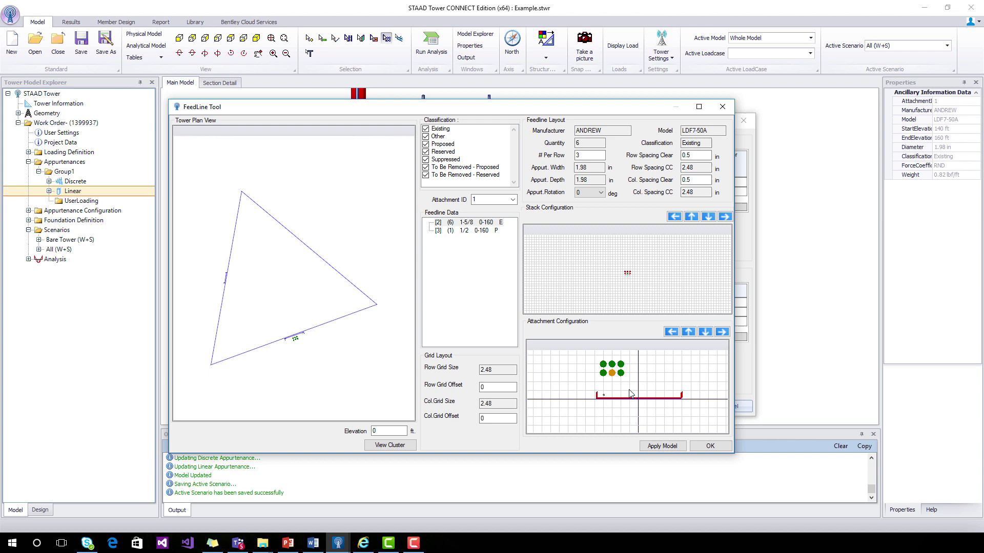
Shift all feedlines two steps right and one down, apply to the model, and view the cluster
right_click(659, 376)
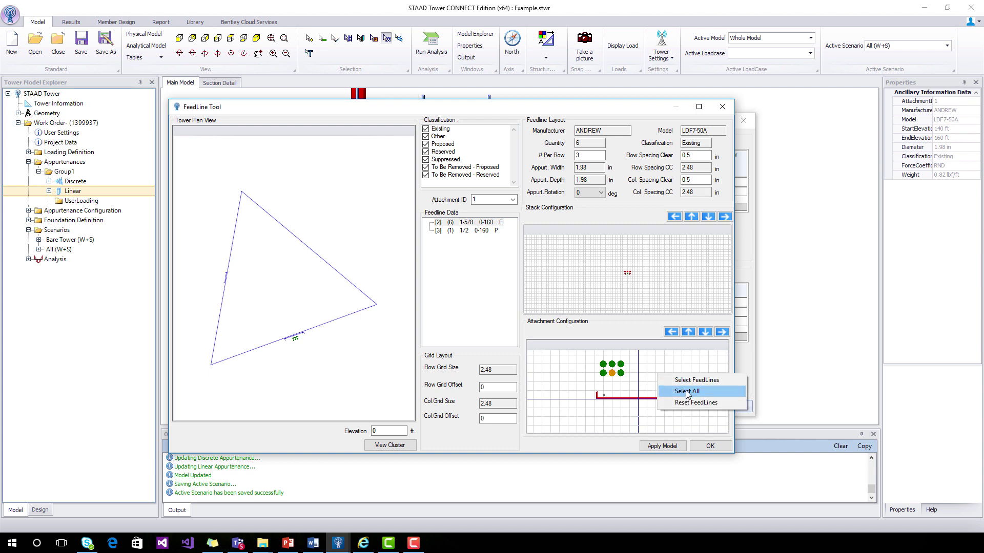
left_click(684, 390)
left_click(723, 332)
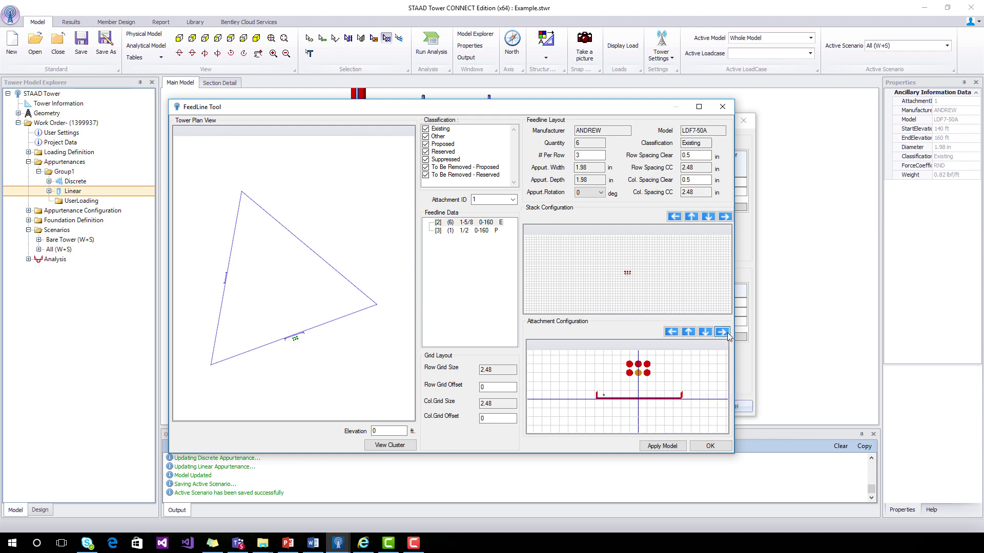
left_click(723, 332)
left_click(723, 332)
left_click(703, 335)
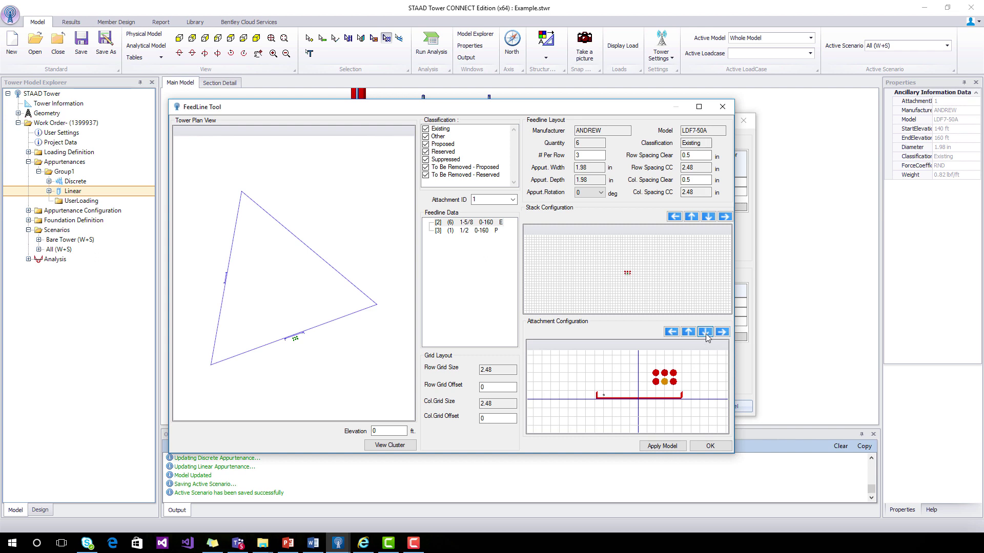
left_click(657, 447)
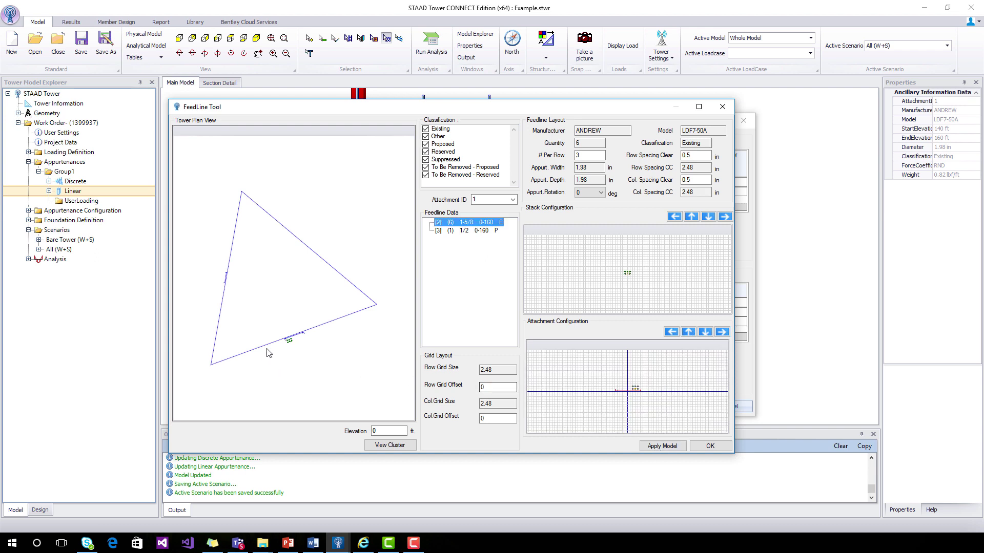
scroll(298, 341, "up", 2)
scroll(298, 340, "up", 2)
scroll(296, 349, "up", 2)
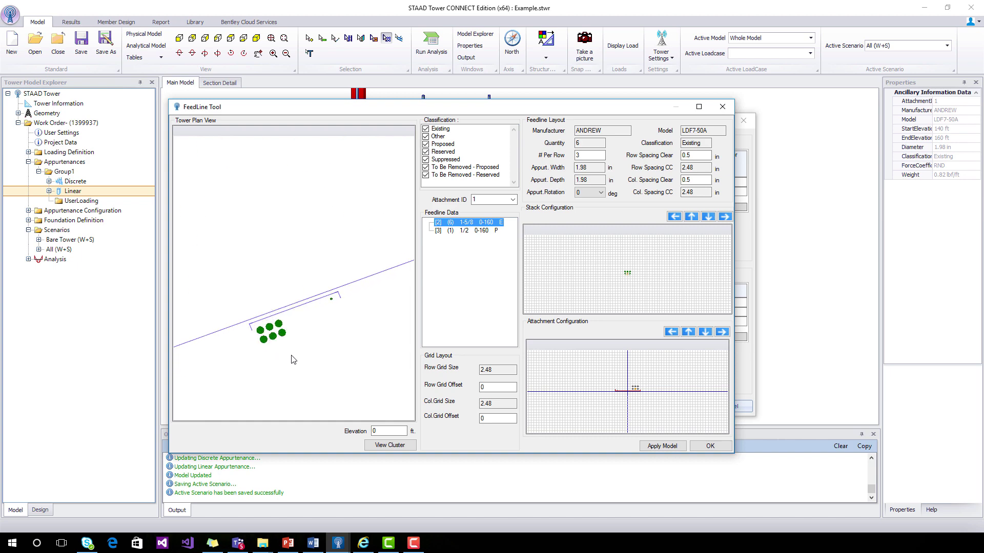
scroll(293, 359, "up", 2)
left_click(390, 445)
scroll(490, 387, "up", 2)
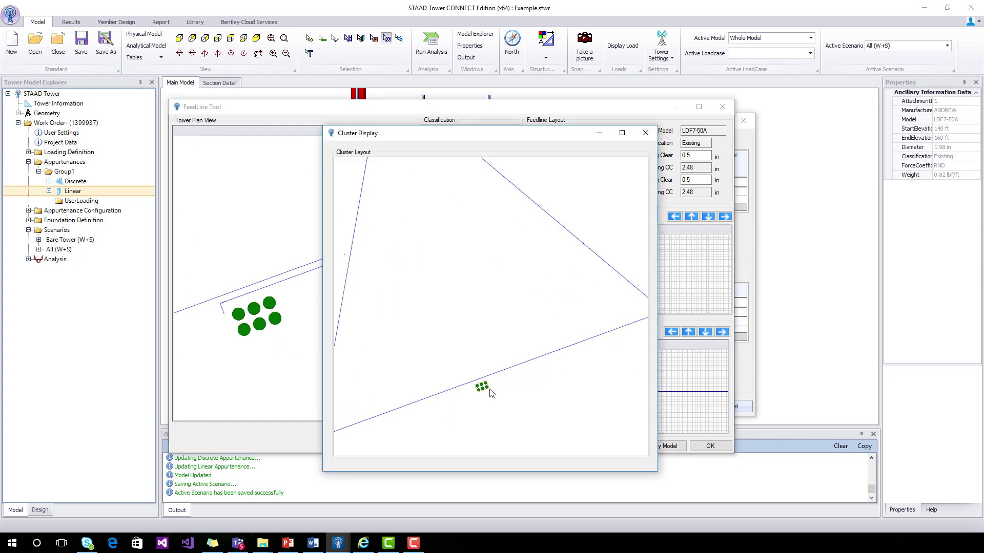
scroll(492, 392, "up", 2)
scroll(492, 393, "up", 1)
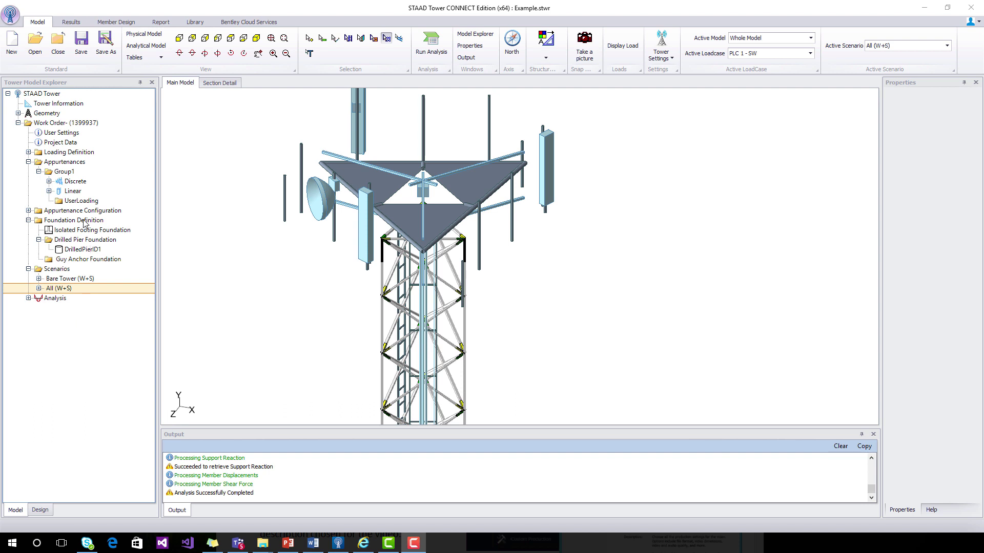
Review DrilledPierID1's Soil Parameters, Drilled Pier Properties and Material Properties tabs
double_click(81, 250)
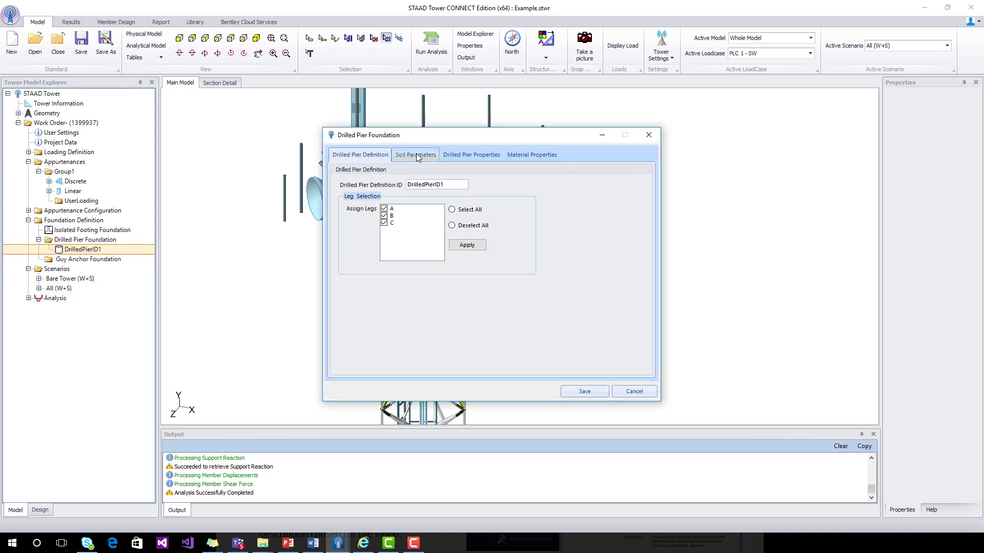
left_click(411, 157)
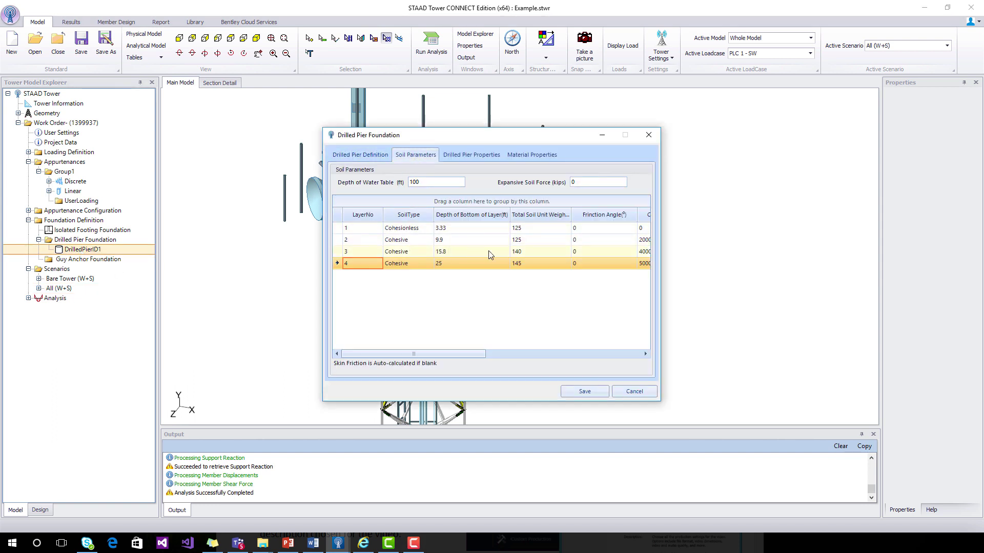
left_click(482, 157)
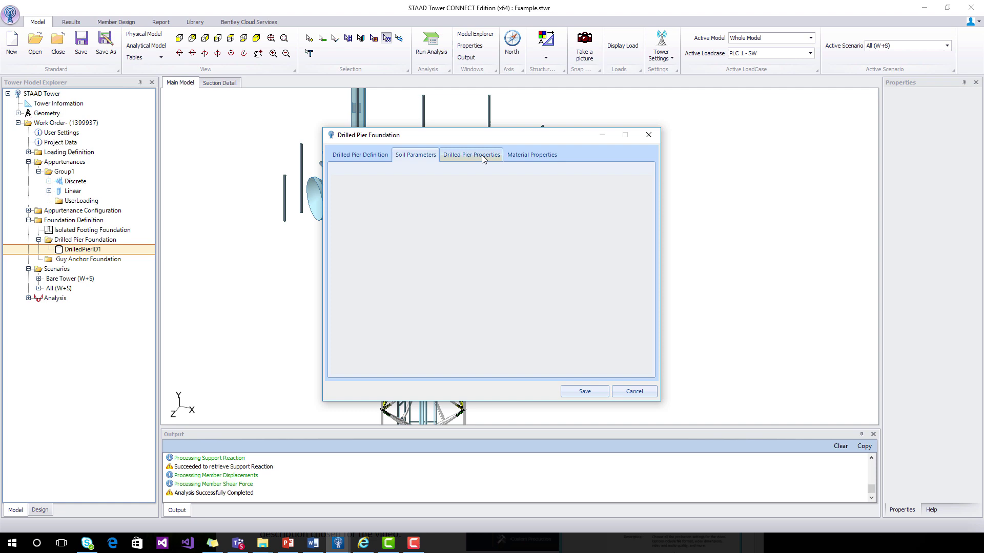
left_click(530, 156)
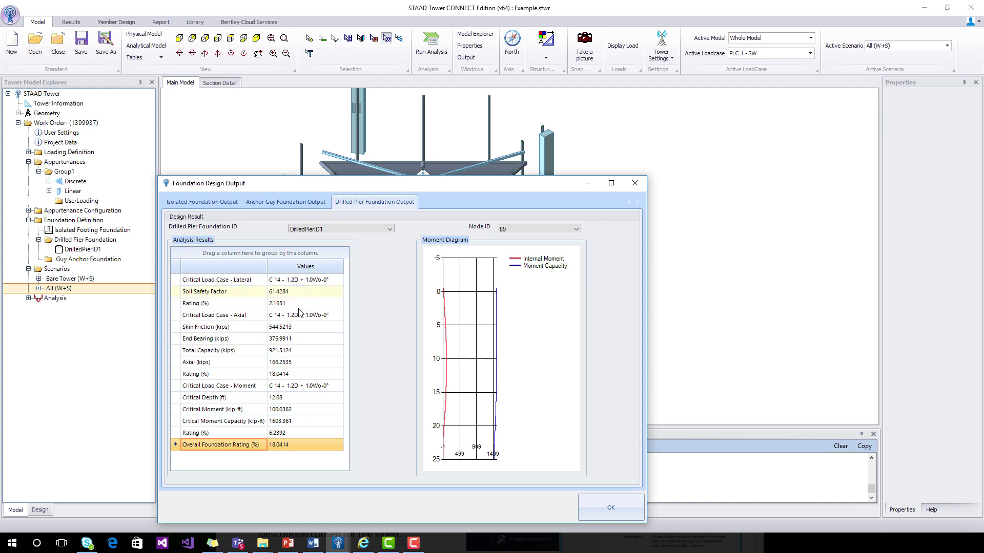
Show the foundation design results for node 88, then for node 90
left_click(534, 229)
left_click(523, 247)
left_click(525, 230)
left_click(516, 247)
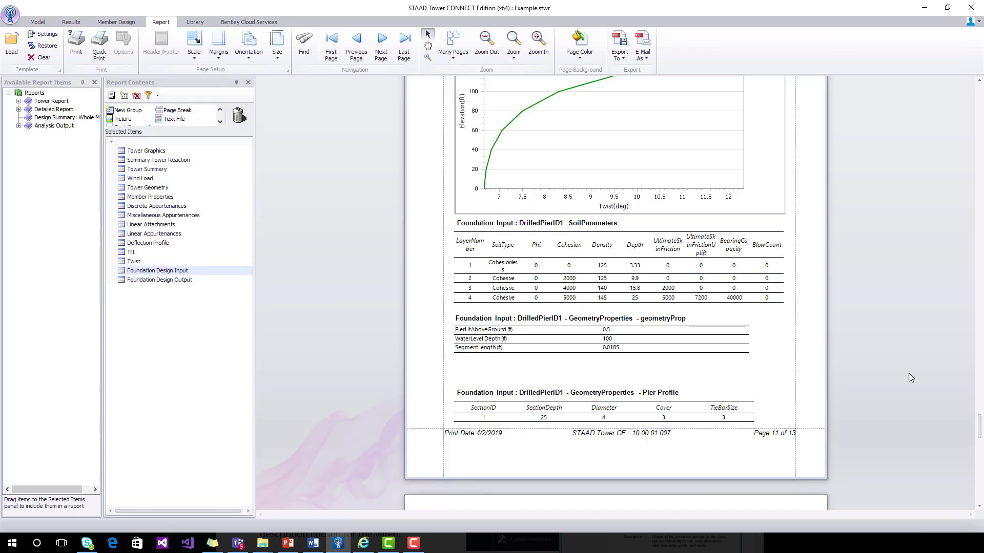
scroll(909, 373, "down", 2)
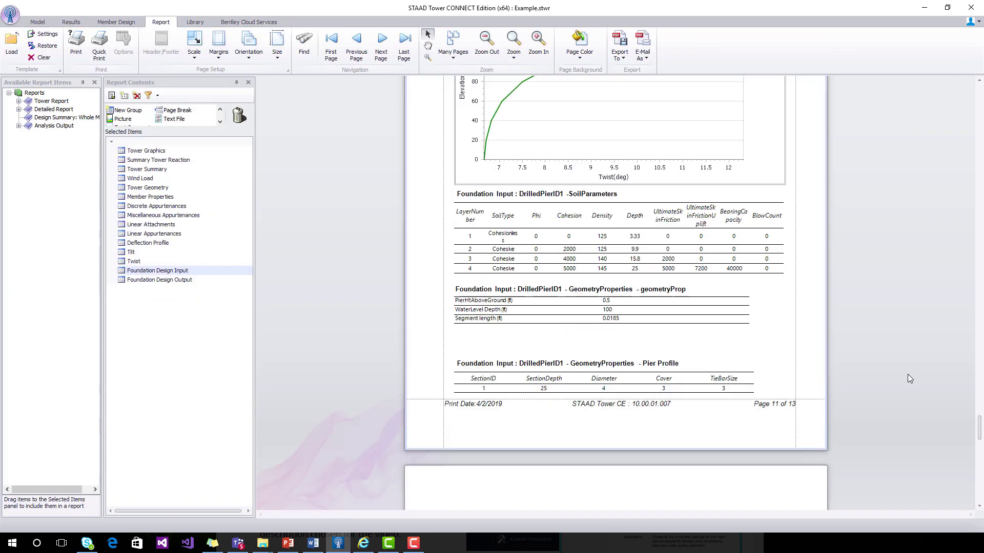
scroll(908, 374, "down", 2)
scroll(906, 374, "down", 2)
scroll(904, 373, "down", 2)
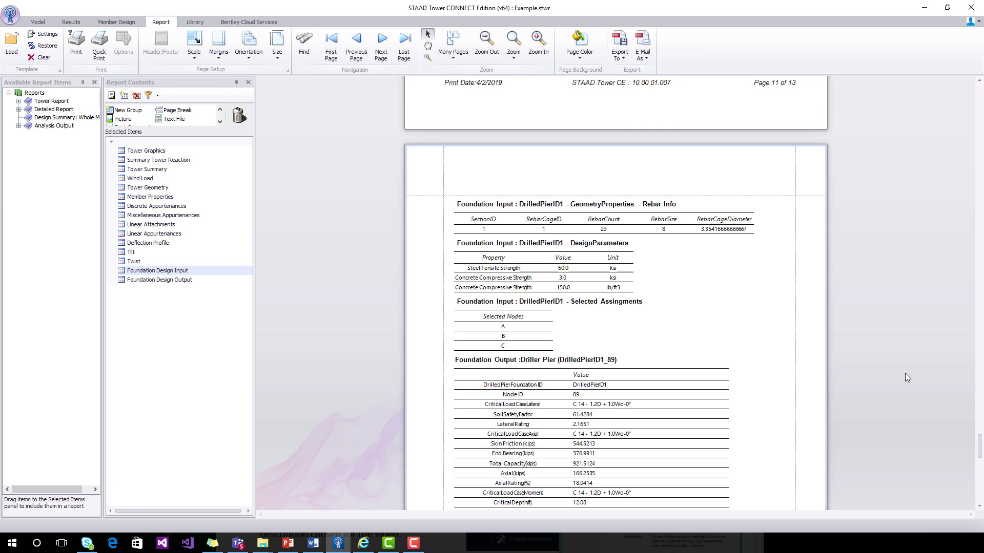
scroll(905, 373, "down", 1)
scroll(904, 374, "down", 1)
scroll(905, 374, "down", 1)
scroll(905, 372, "down", 1)
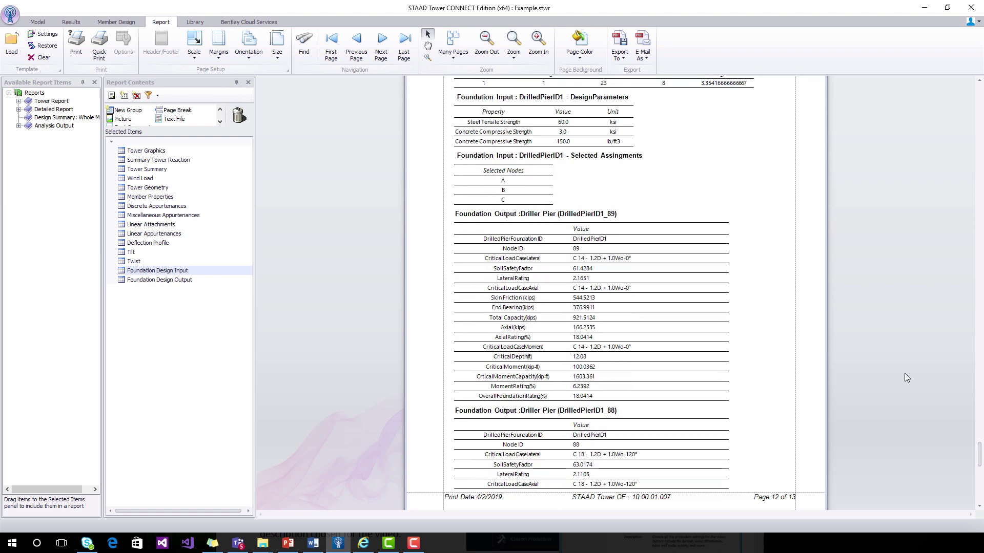
scroll(904, 372, "down", 1)
scroll(904, 373, "down", 1)
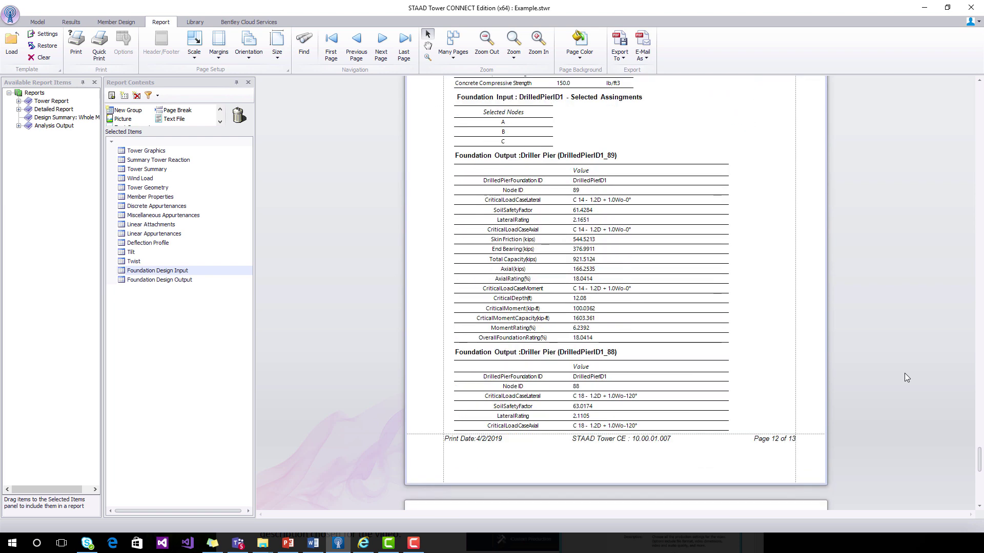